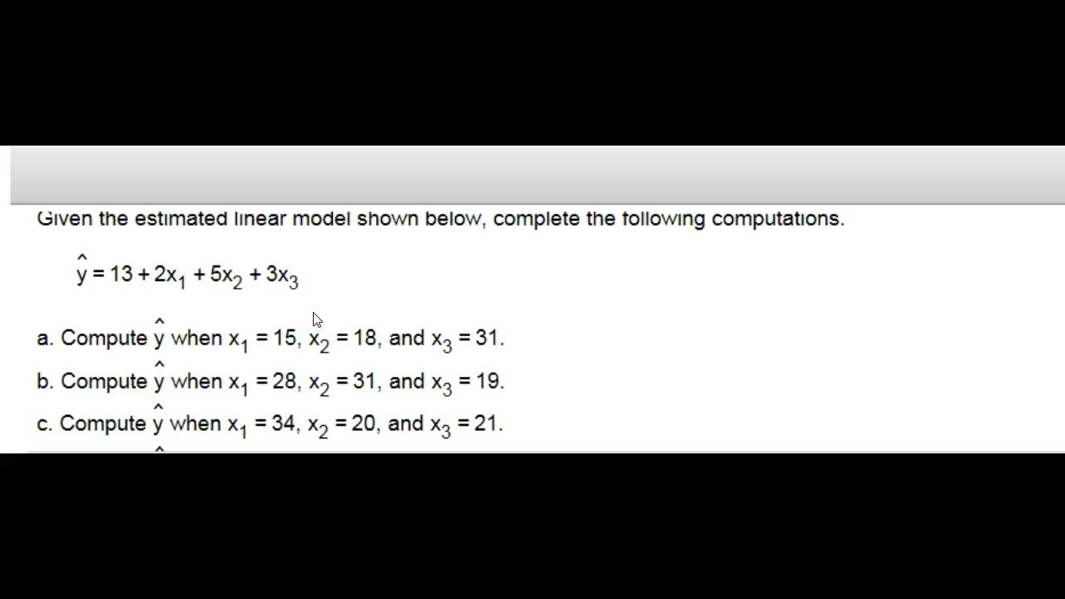
Snip the homework problem and its model equation ŷ = 13 + 2x1 + 5x2 + 3x3 from the browser
click(310, 326)
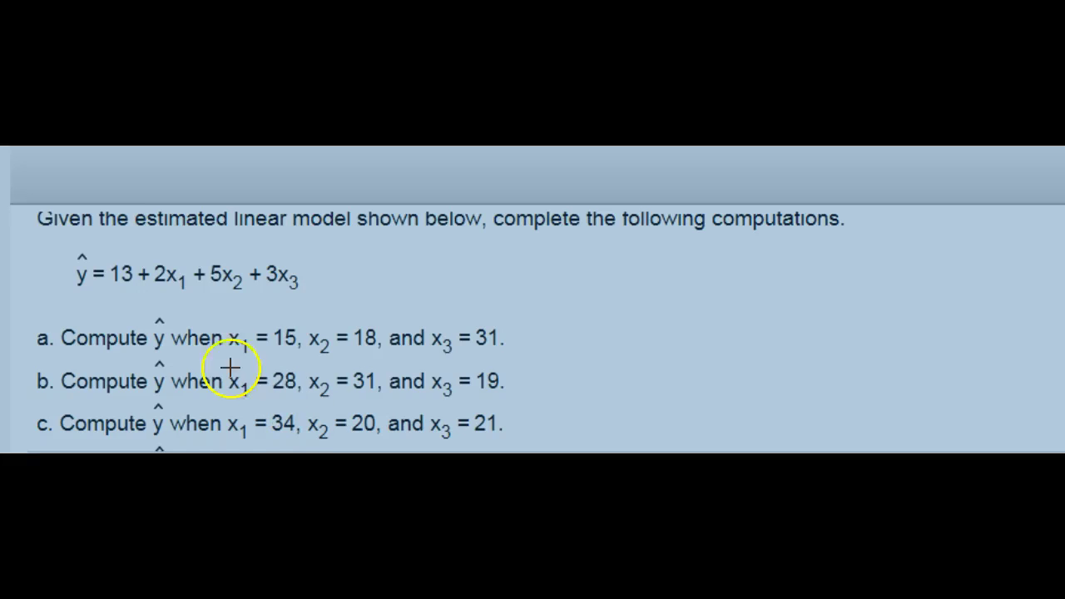
drag(42, 229, 332, 315)
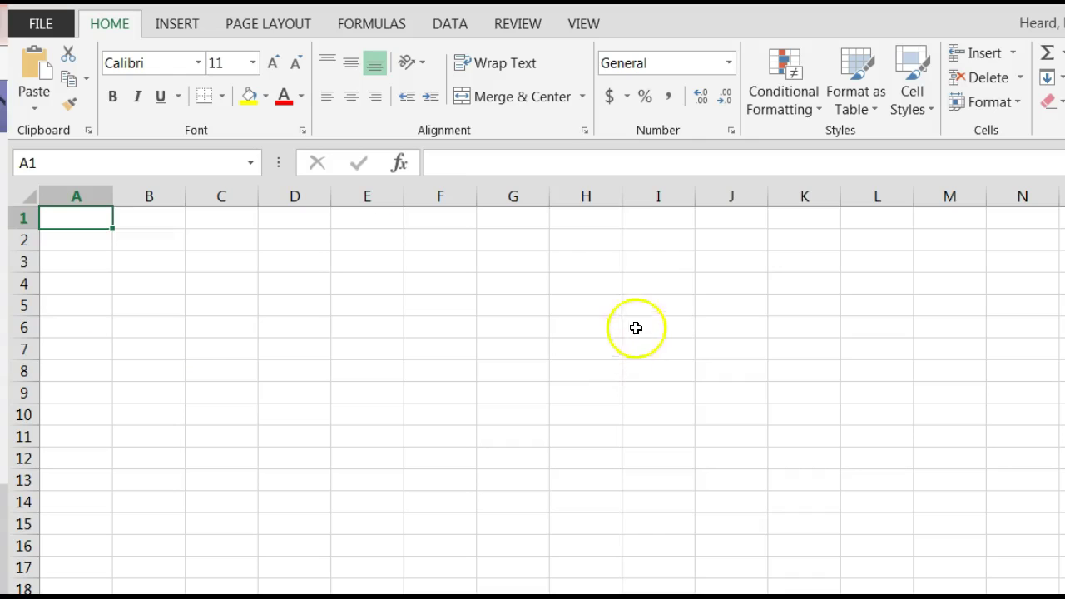
Paste the equation snip at cell H3 and nudge the picture slightly left
right_click(609, 264)
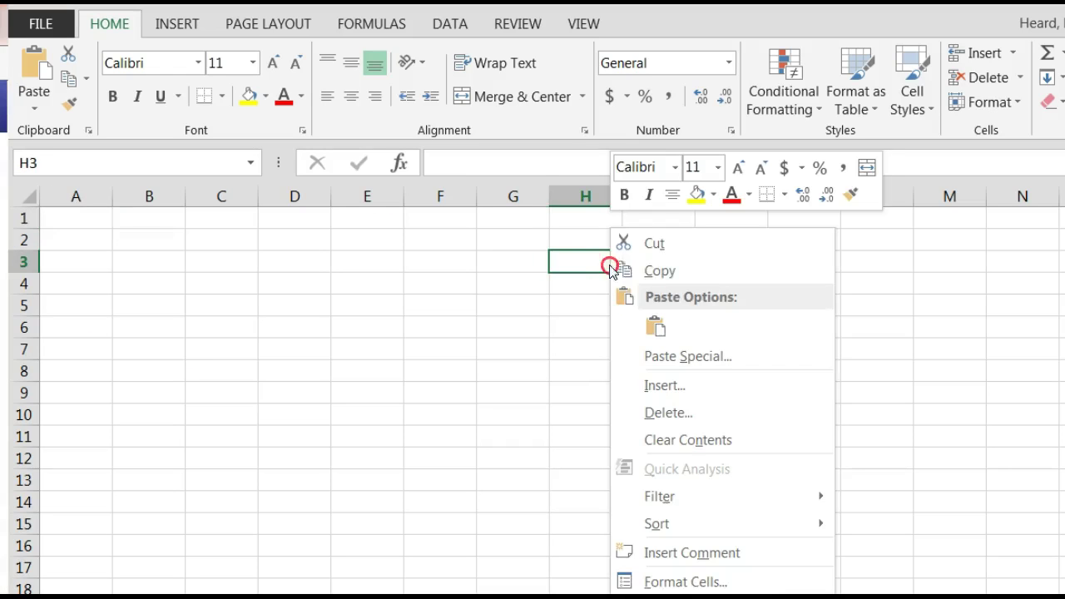
click(650, 324)
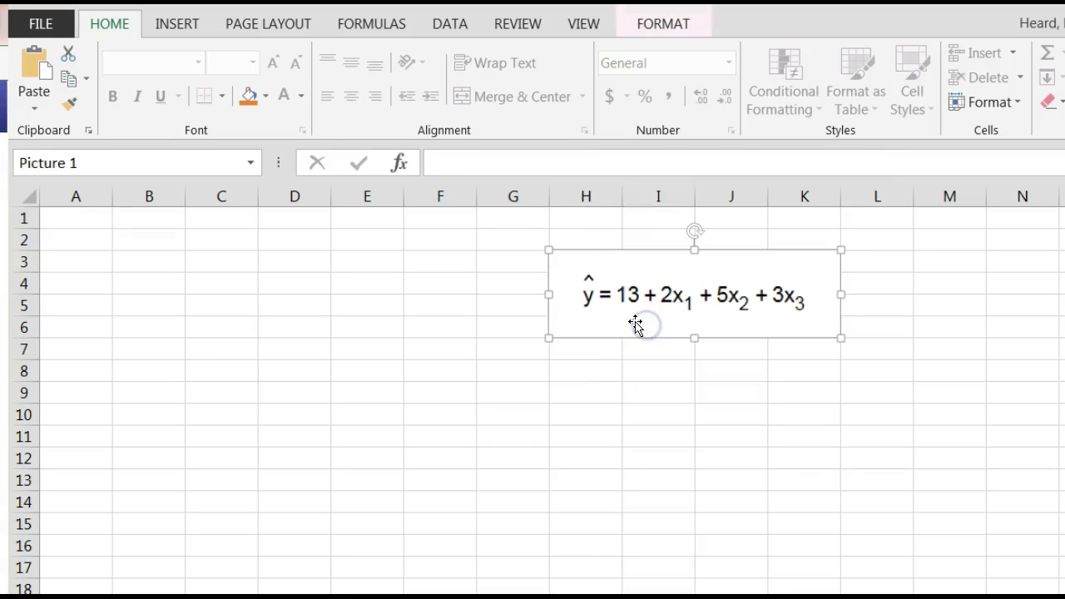
drag(630, 295, 547, 282)
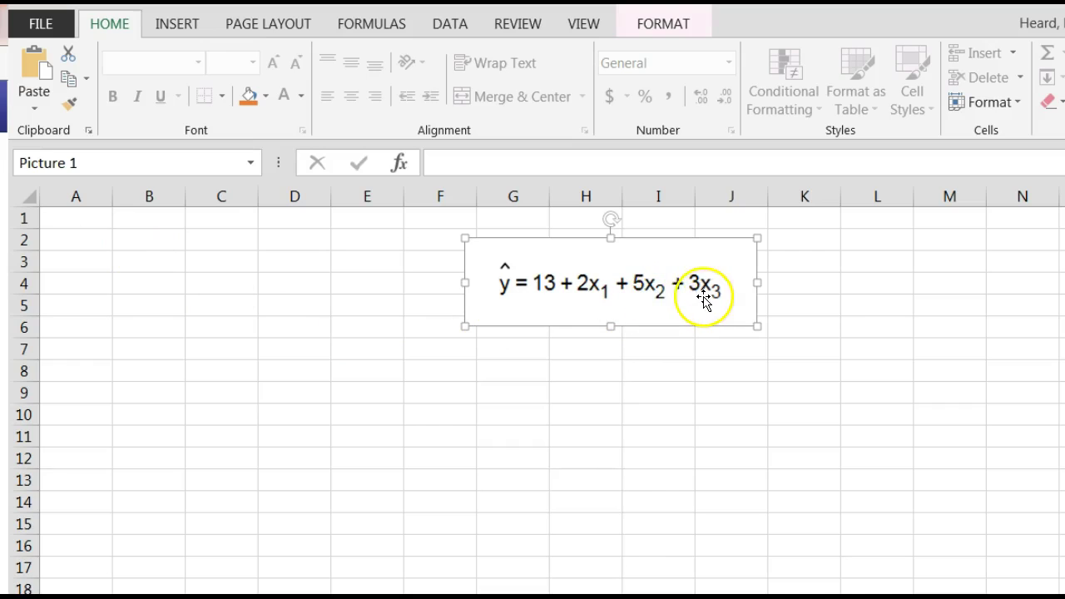
Enter the headings x1, x2, x3 in A2:C2 and y in D2
click(88, 238)
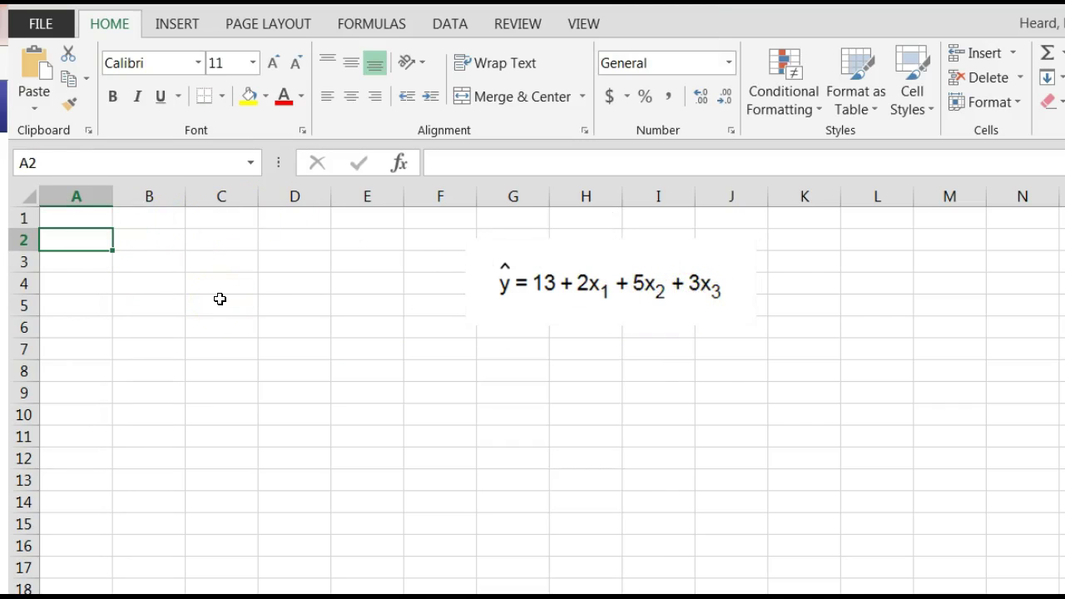
text(x1)
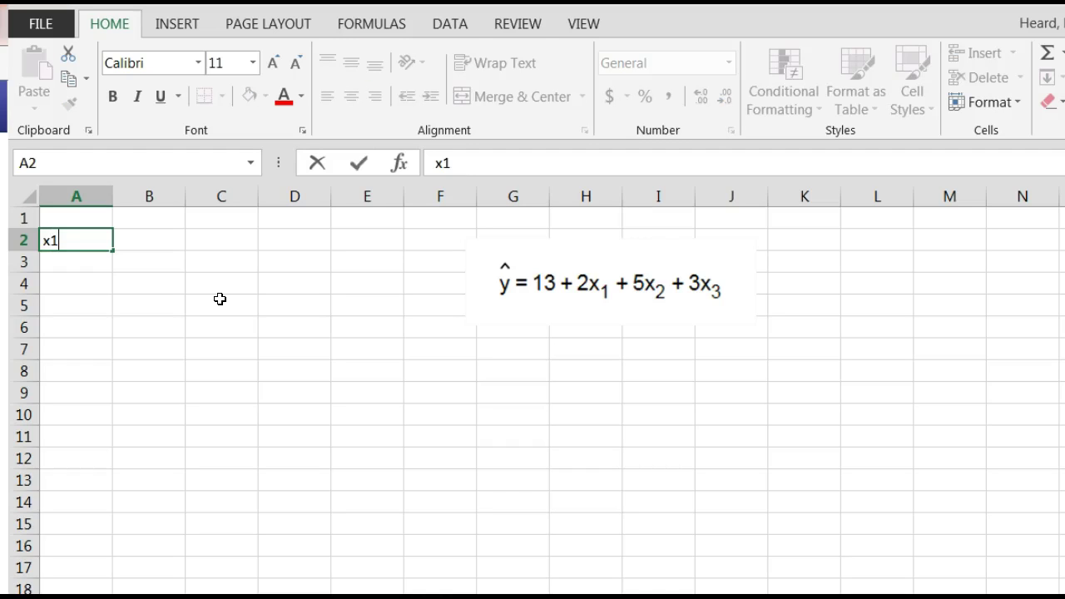
key(Tab)
text(X)
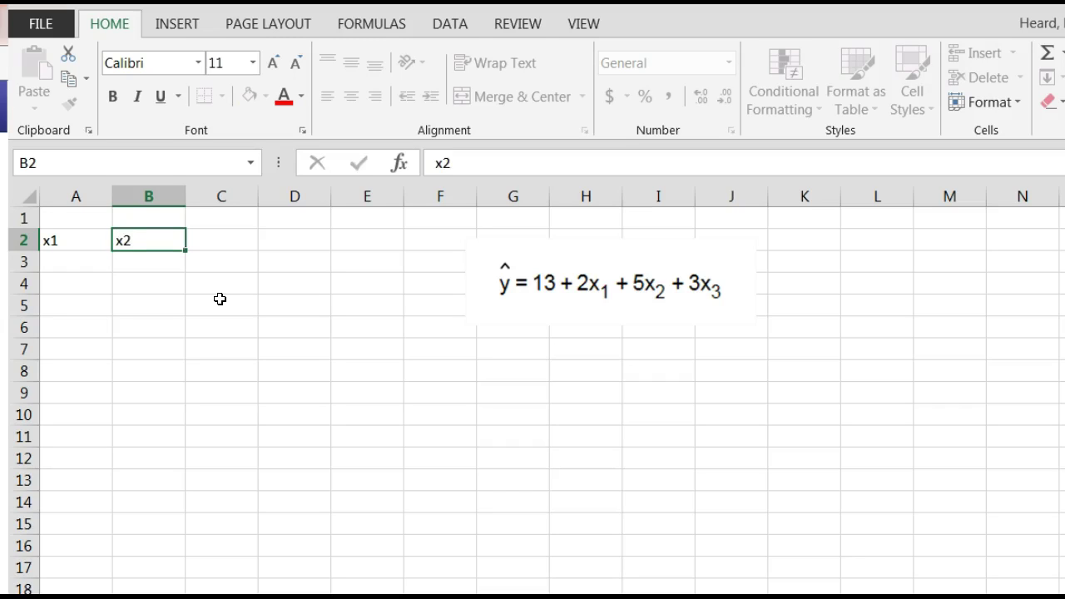
key(Tab)
text(x)
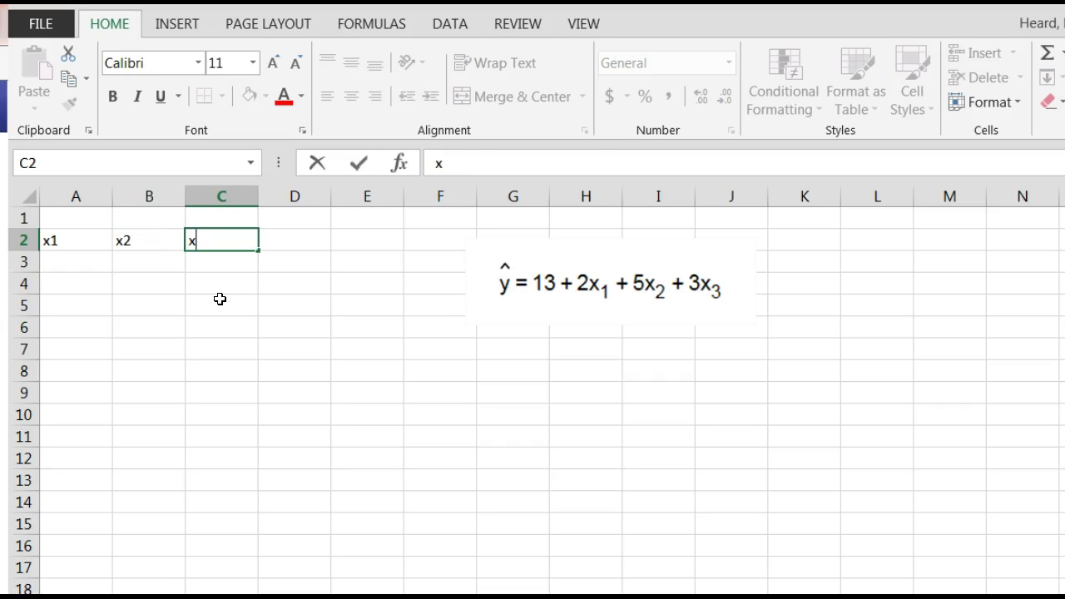
key(Return)
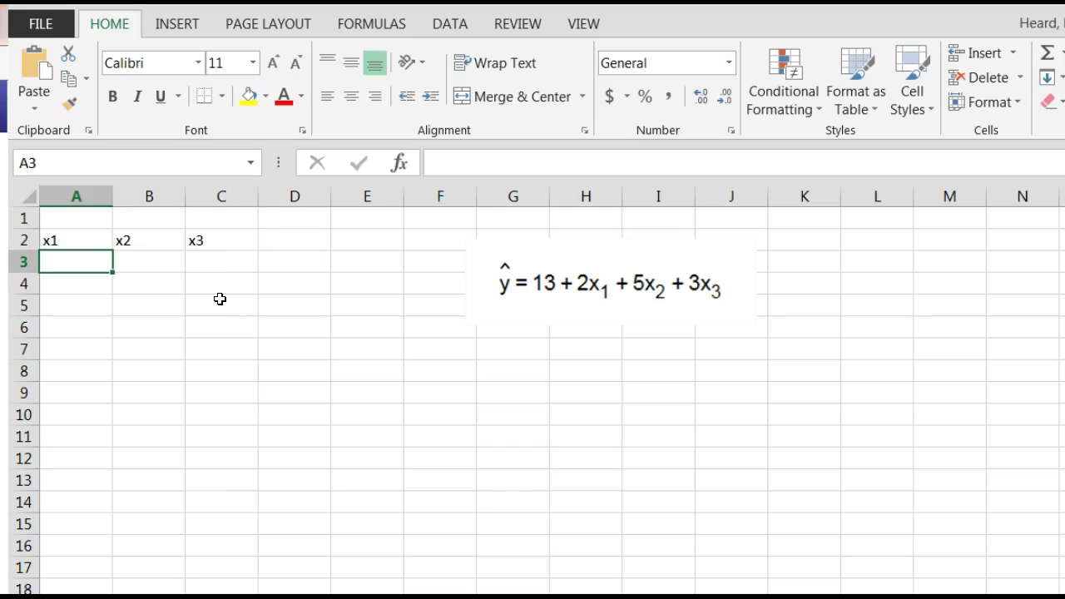
click(301, 223)
click(295, 237)
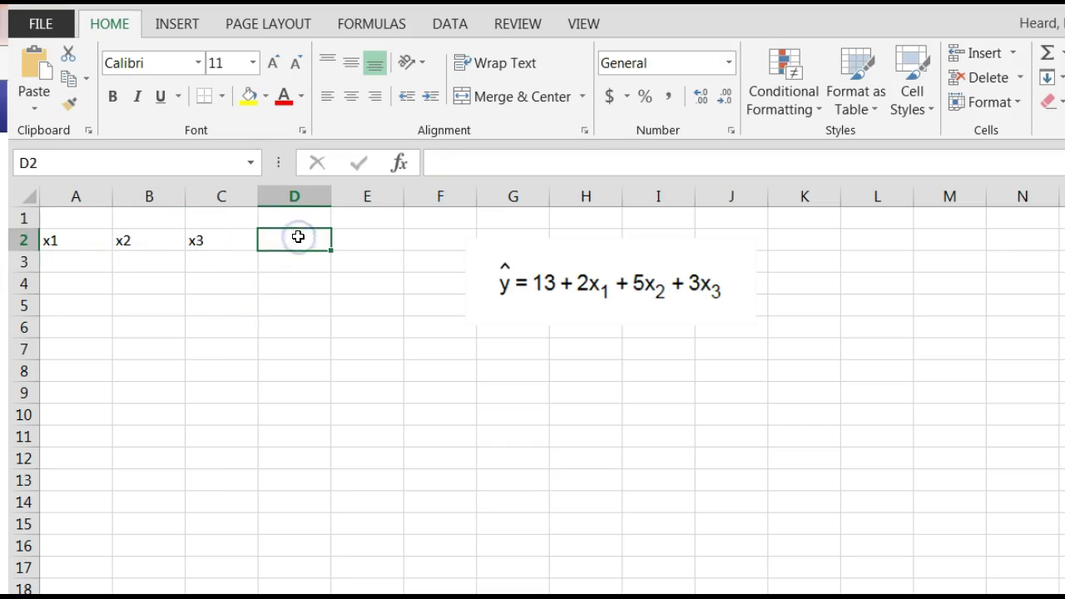
text(y)
click(285, 237)
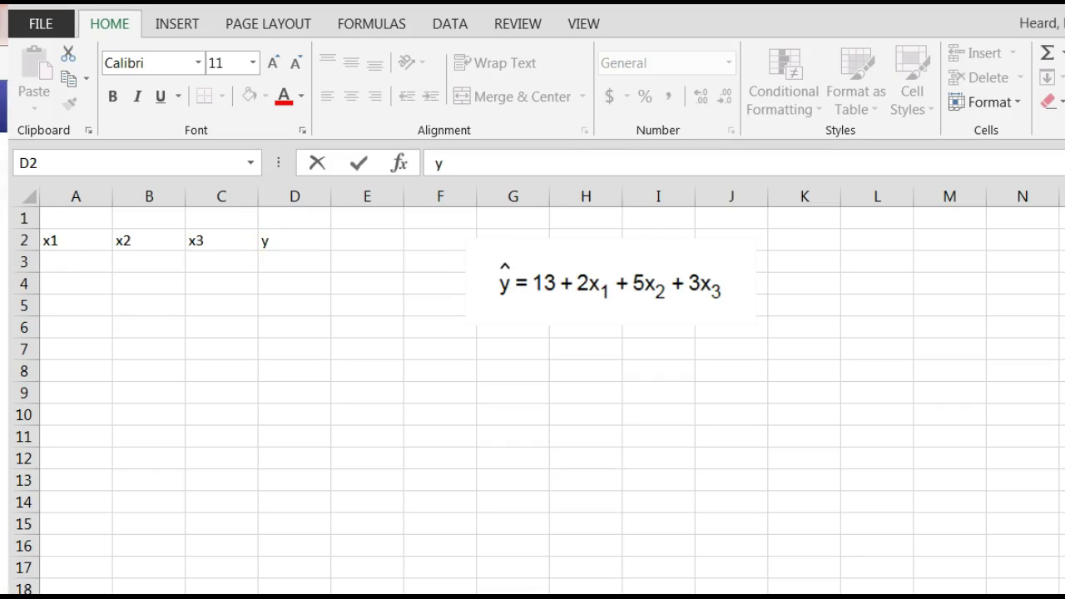
click(89, 251)
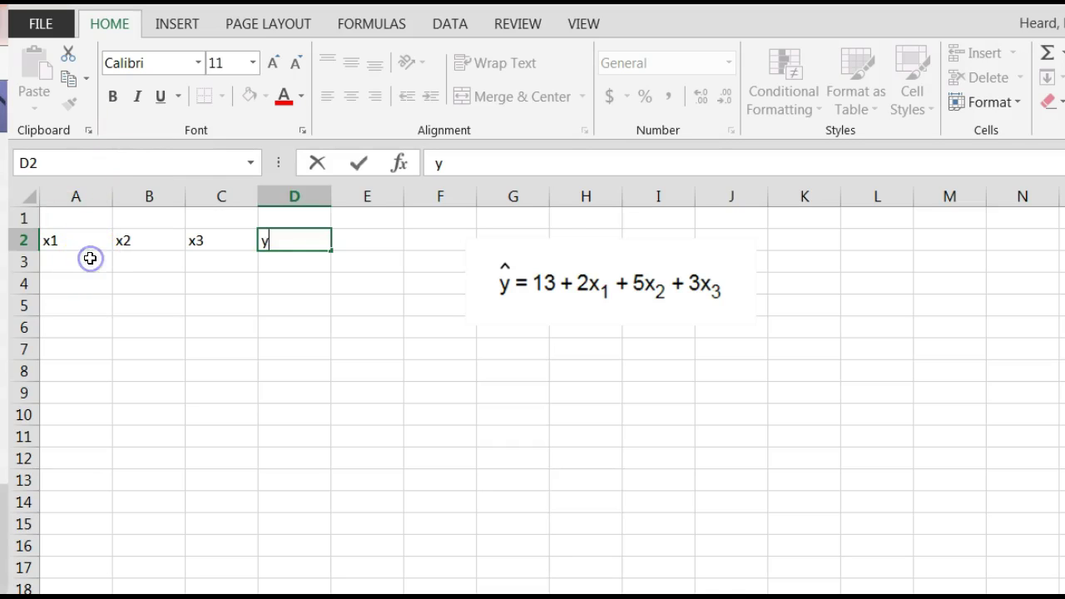
Enter case a's values 15, 18 and 31 in cells A3, B3 and C3
click(86, 258)
text(1)
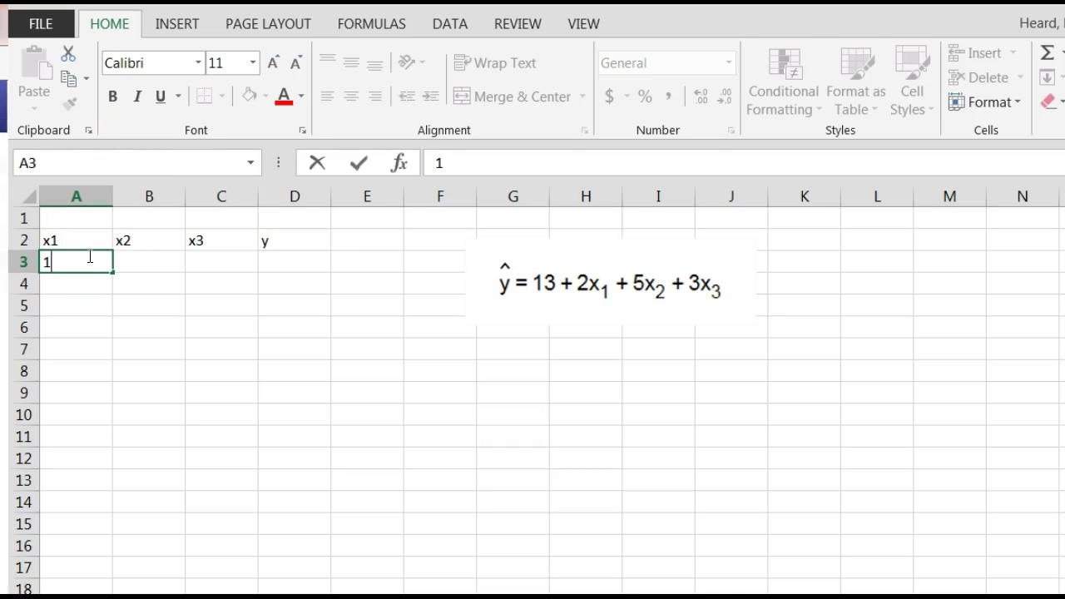
text(5)
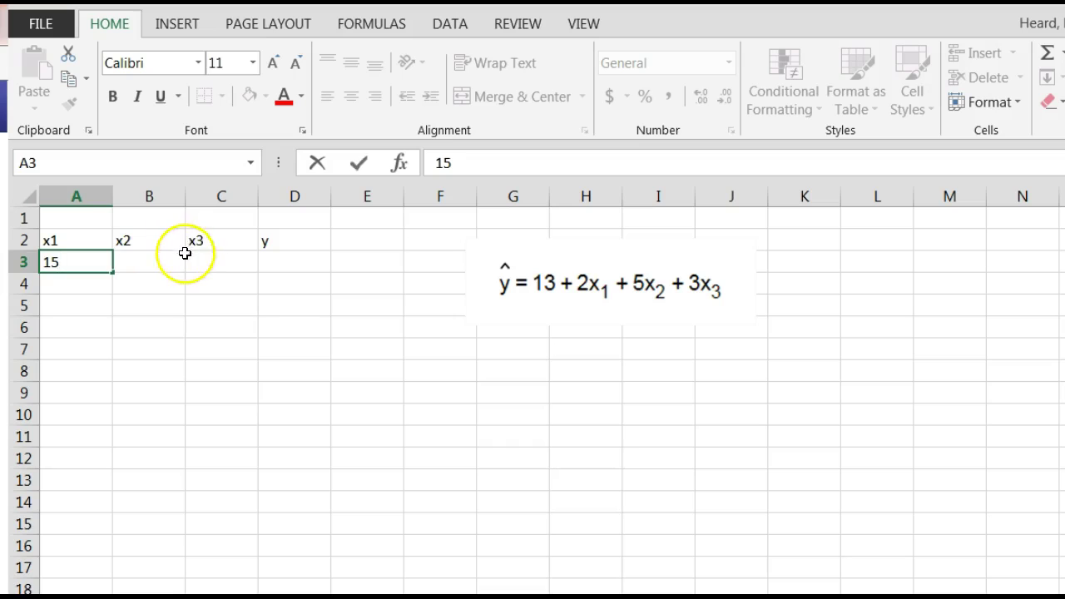
click(173, 260)
text(18)
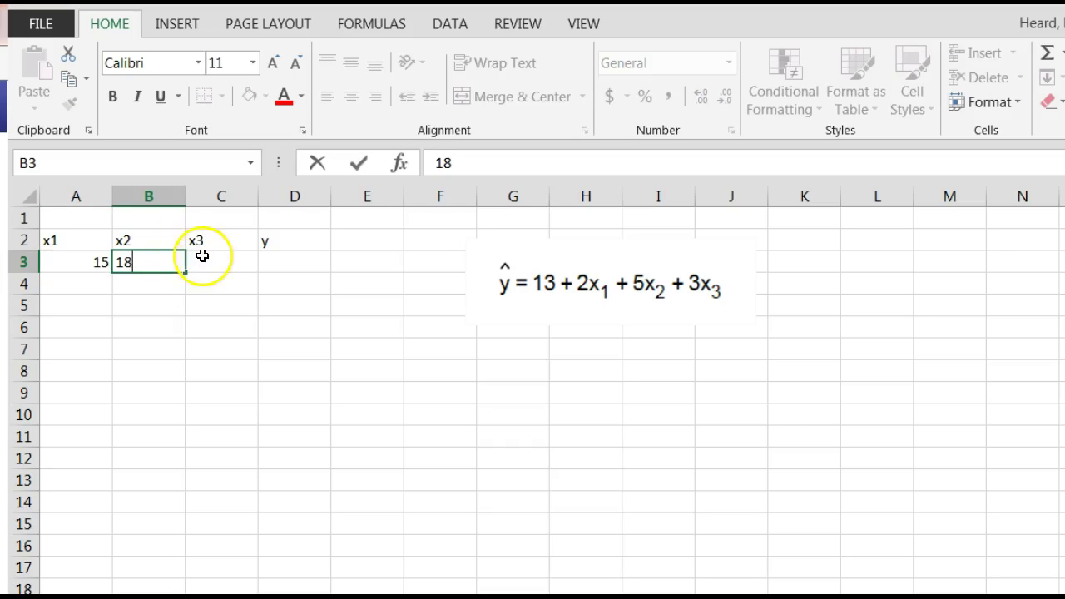
click(208, 255)
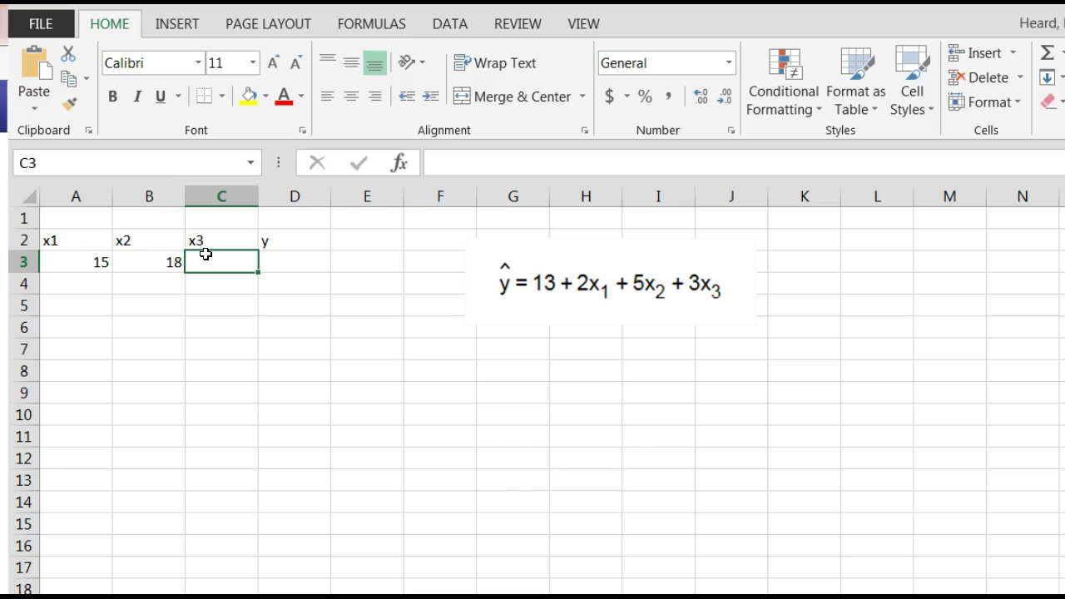
text(31)
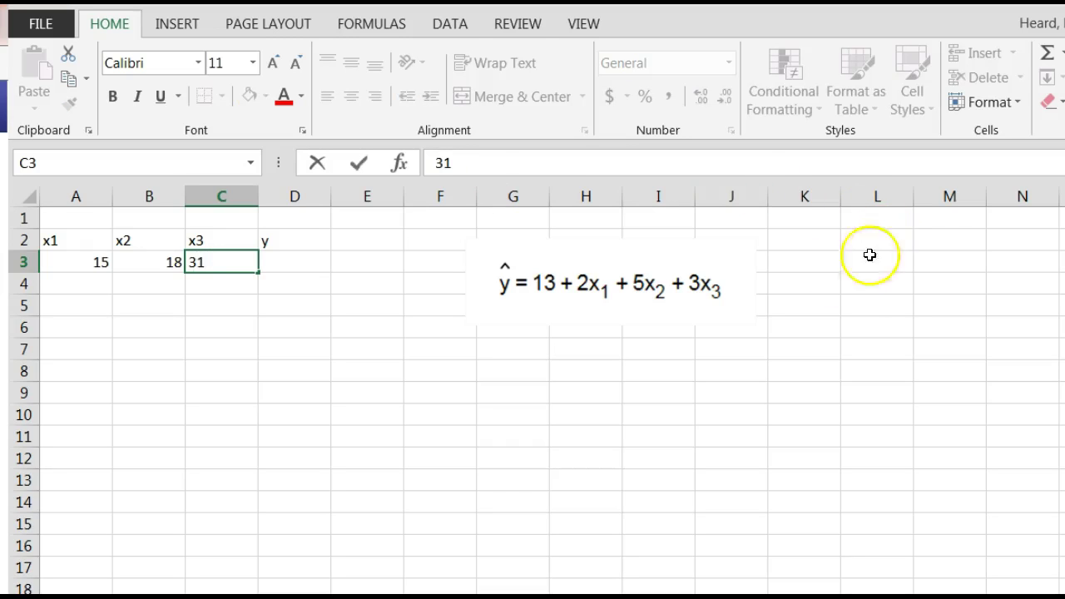
click(317, 259)
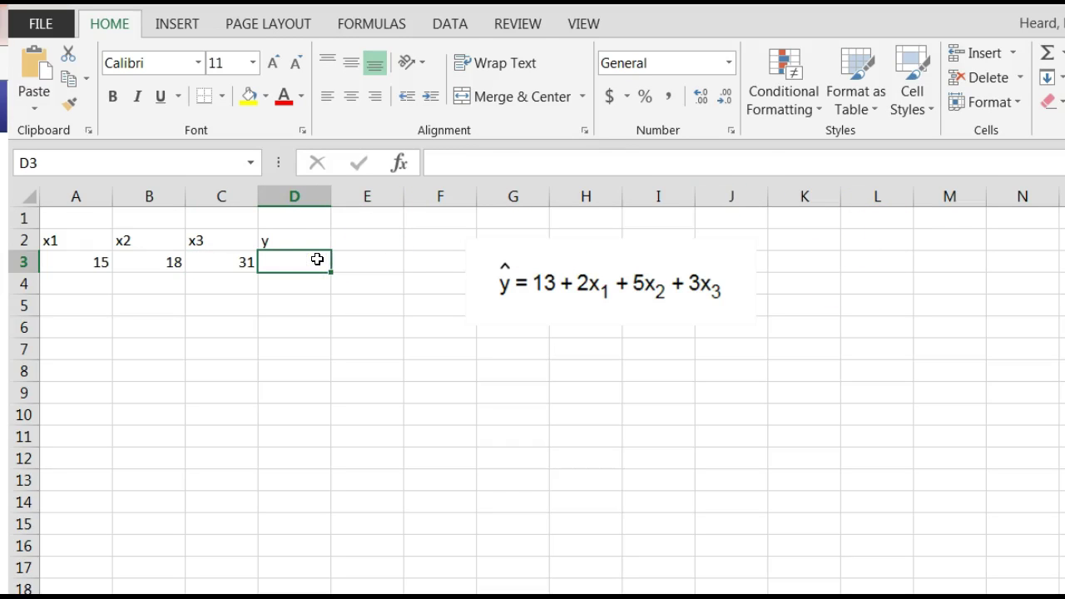
Begin D3's formula with the intercept =13+ after dismissing the incomplete-formula warning
text(=)
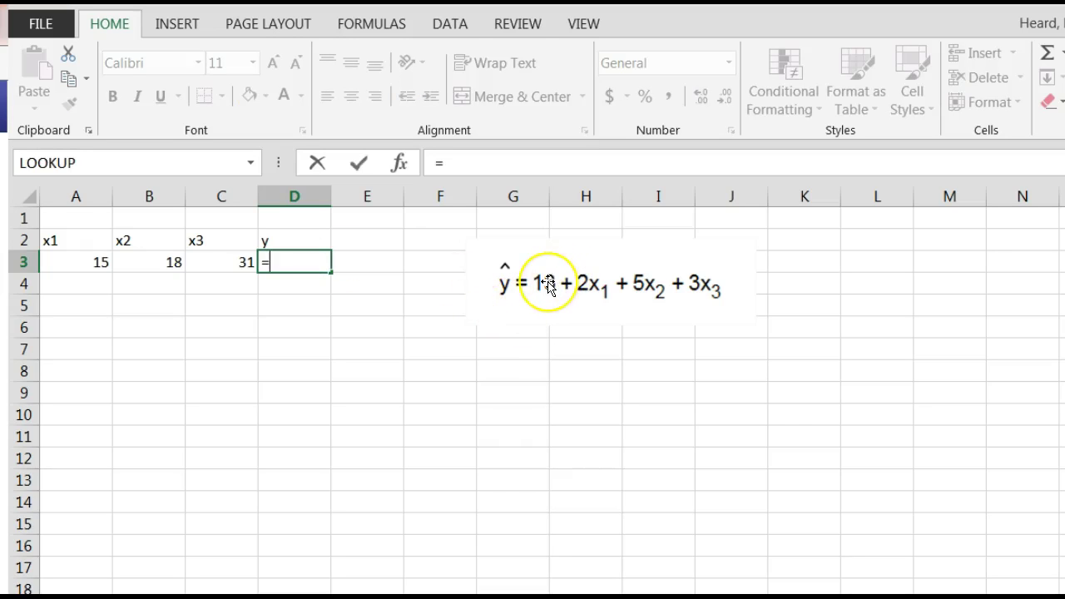
text(13+)
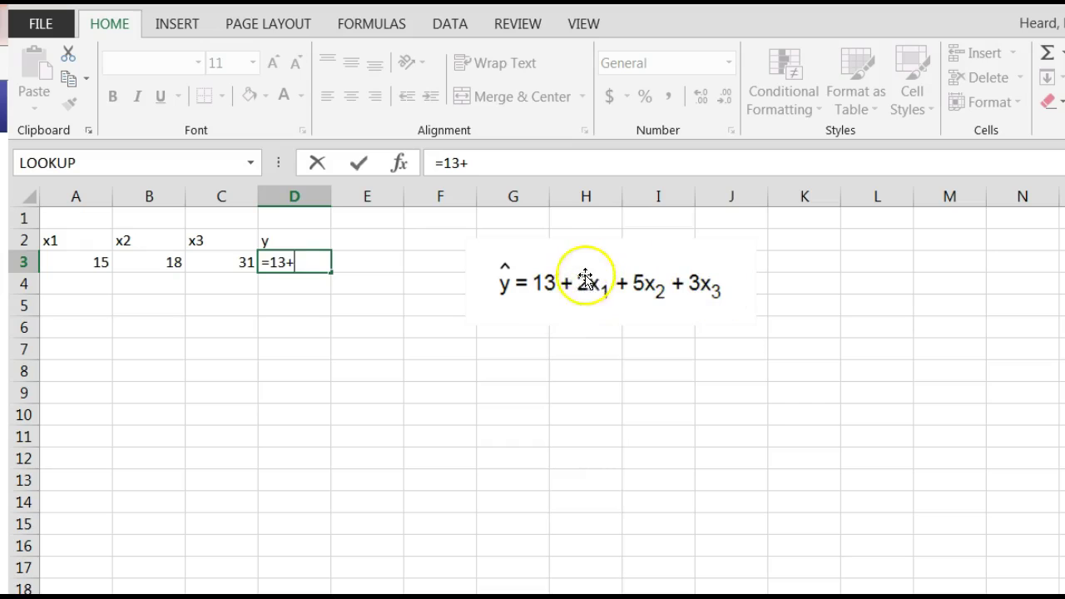
click(585, 280)
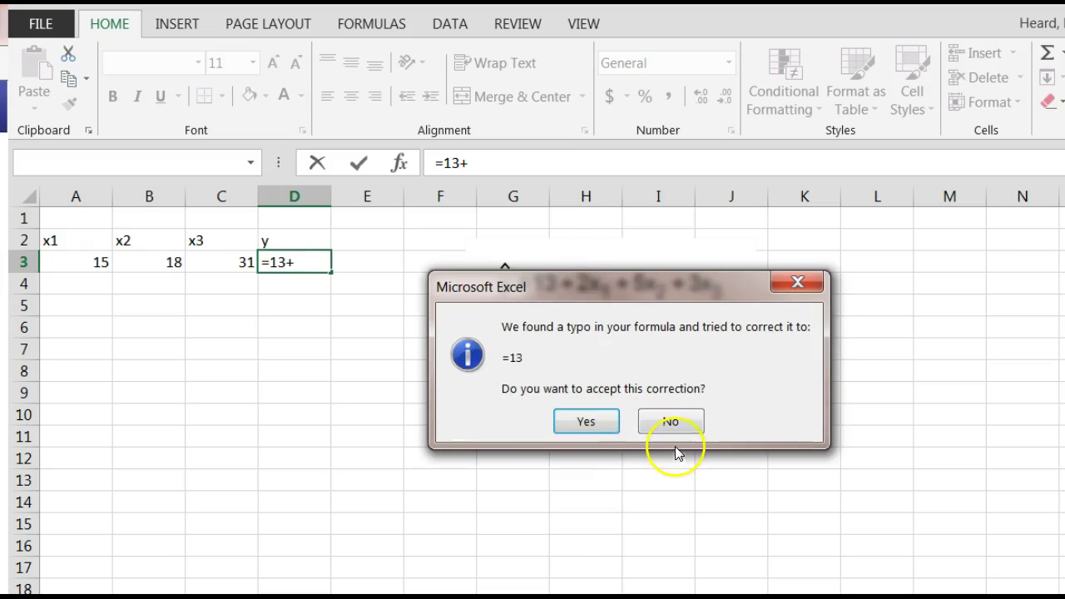
click(801, 282)
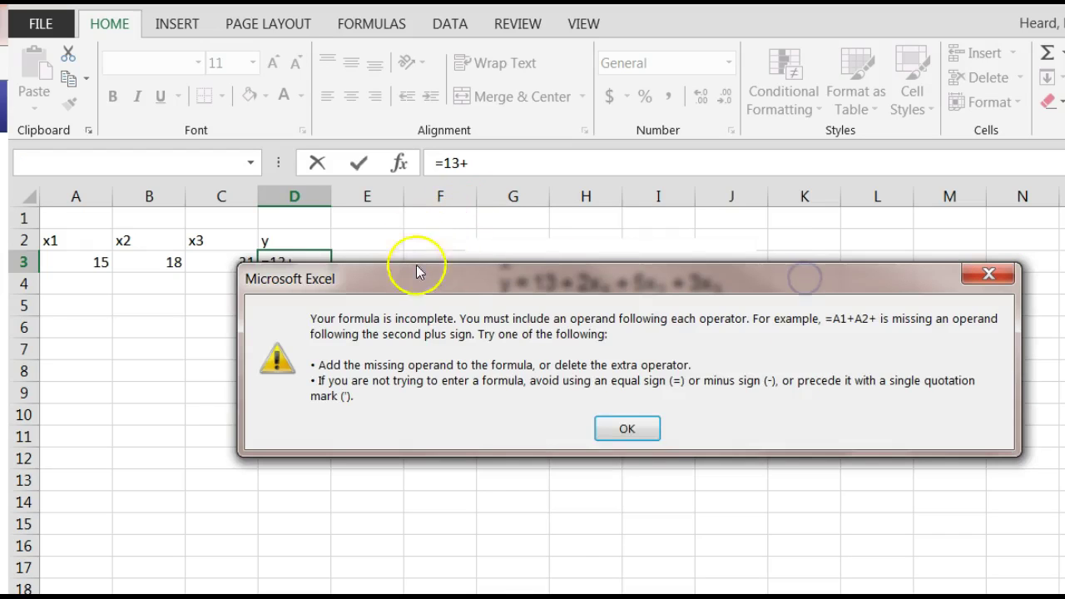
click(974, 264)
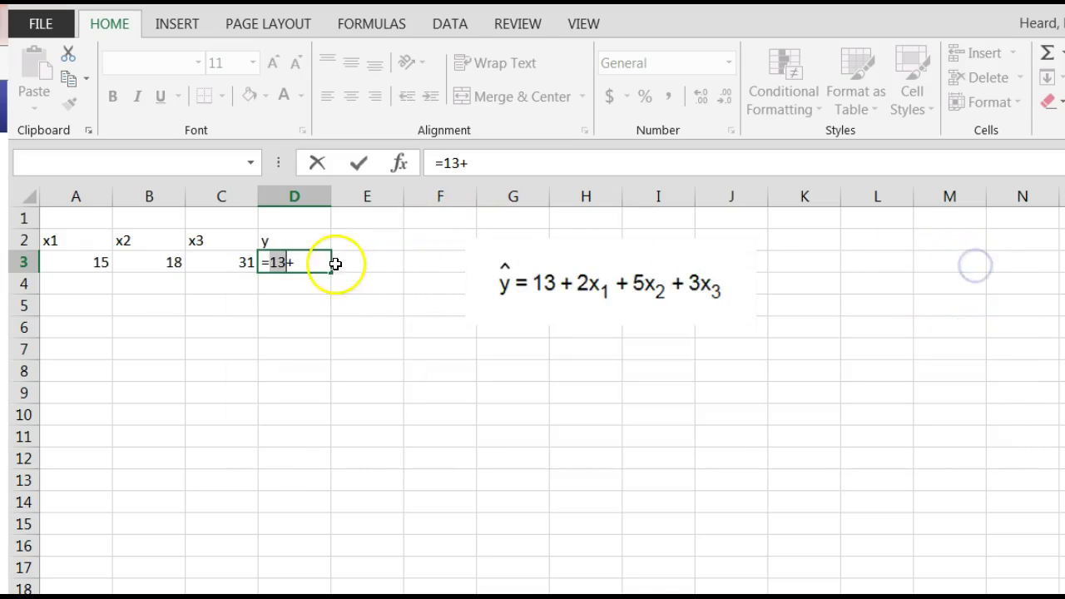
click(305, 263)
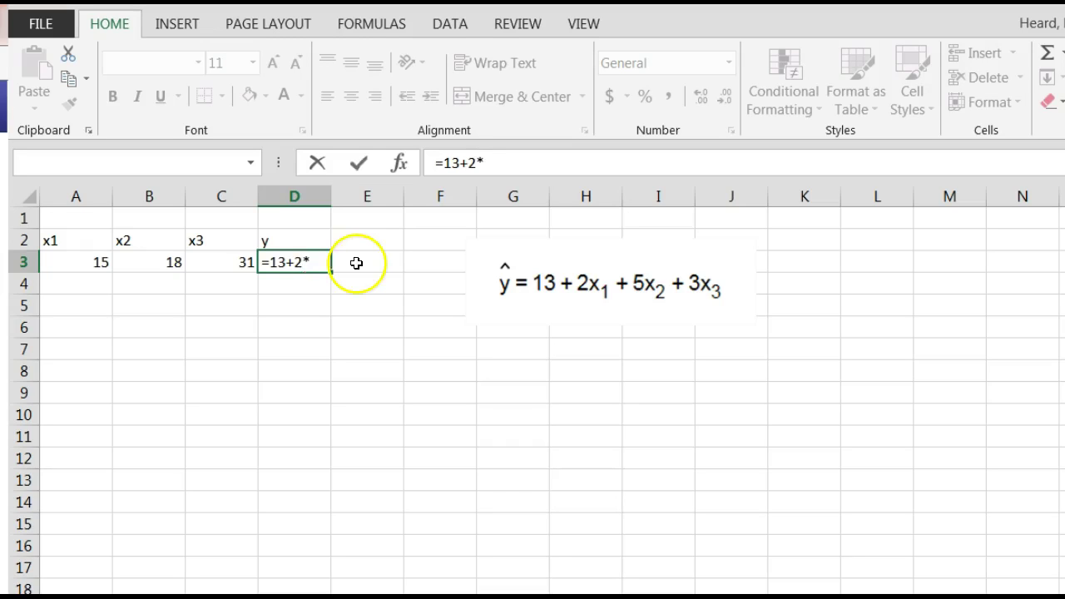
Finish D3 as =13+2*A3+5*B3+3*C3 so it returns 226
click(73, 263)
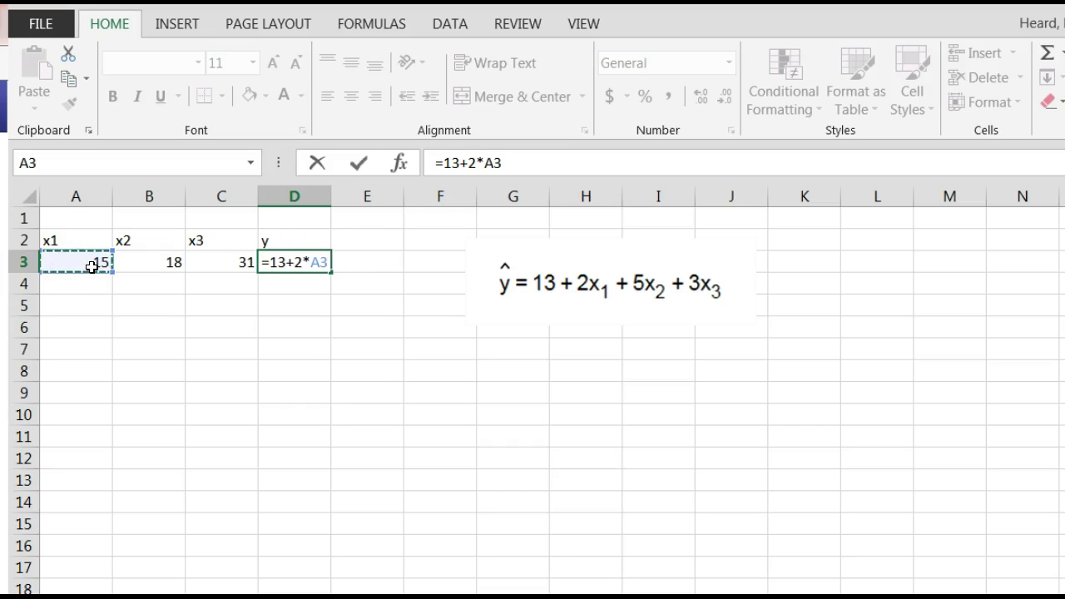
text(+5*)
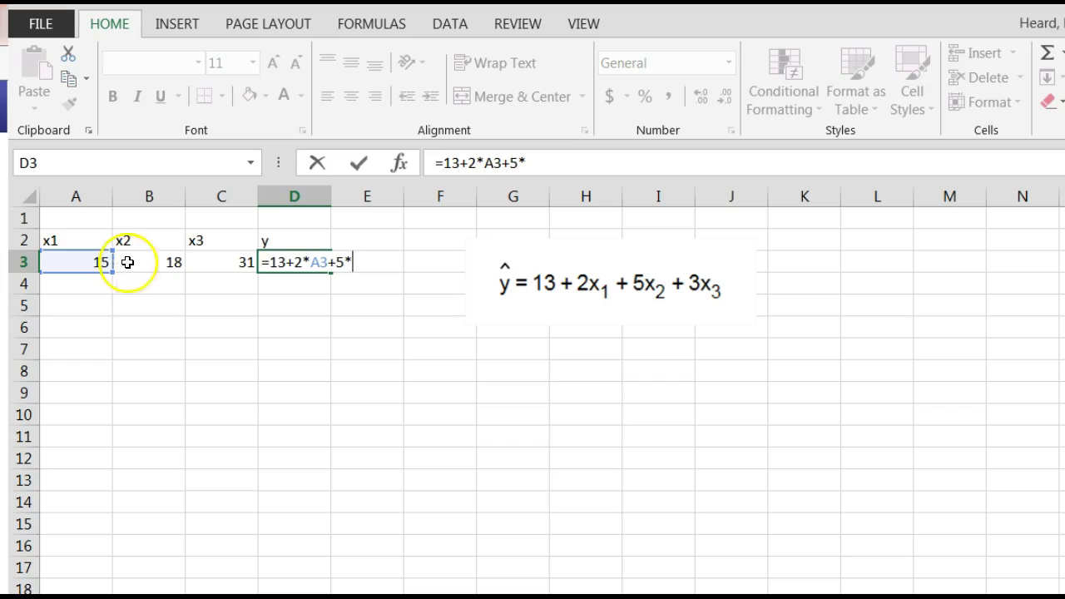
click(167, 265)
text(+3*)
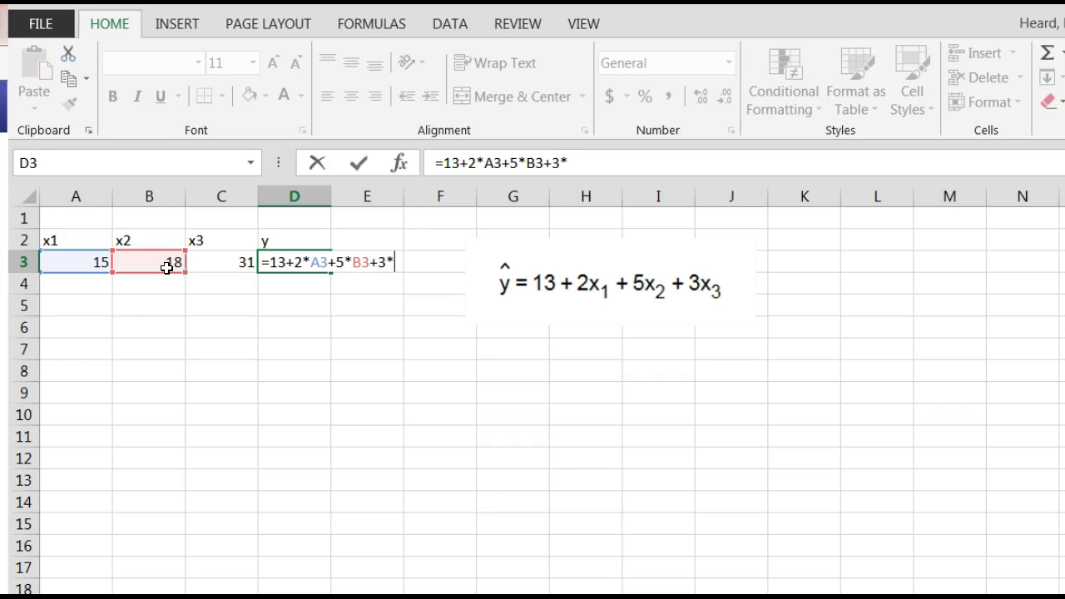
click(223, 256)
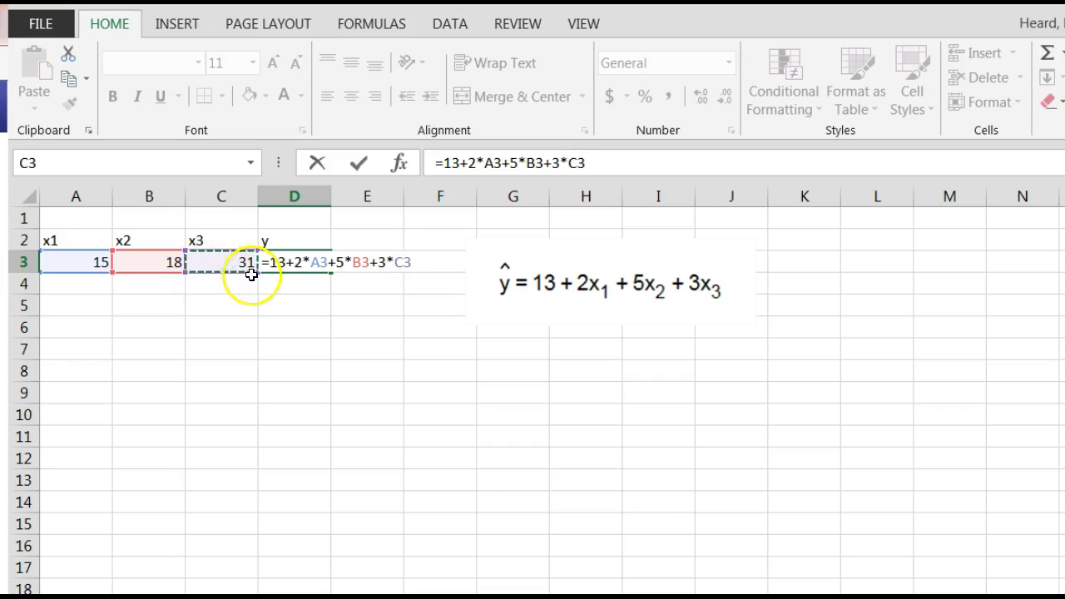
key(Return)
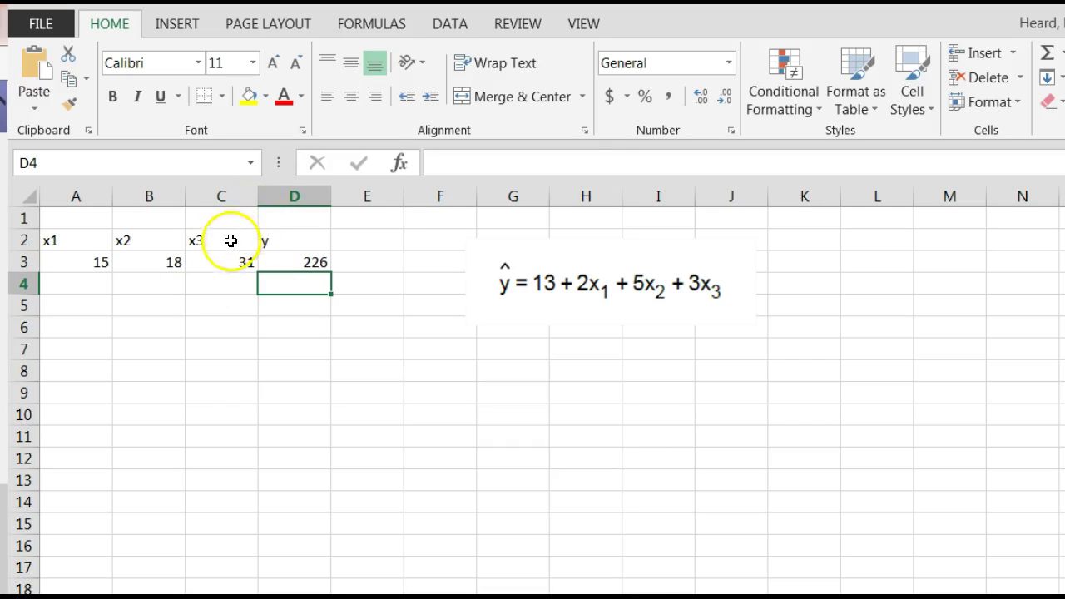
Enter case b's values 28, 31 and 19 in A4:C4
click(98, 277)
text(2)
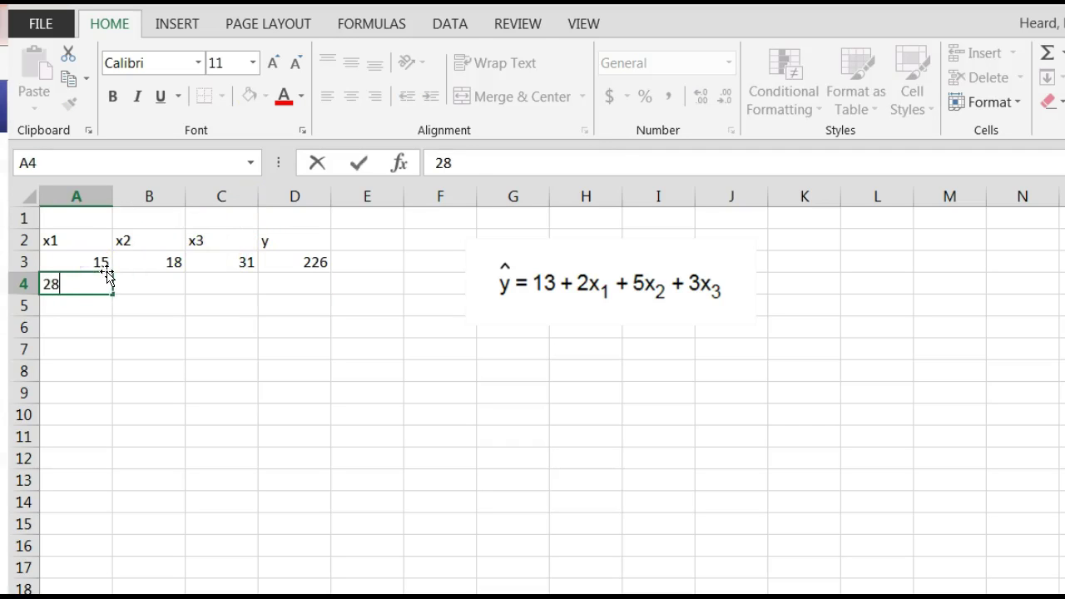
text(8)
key(Tab)
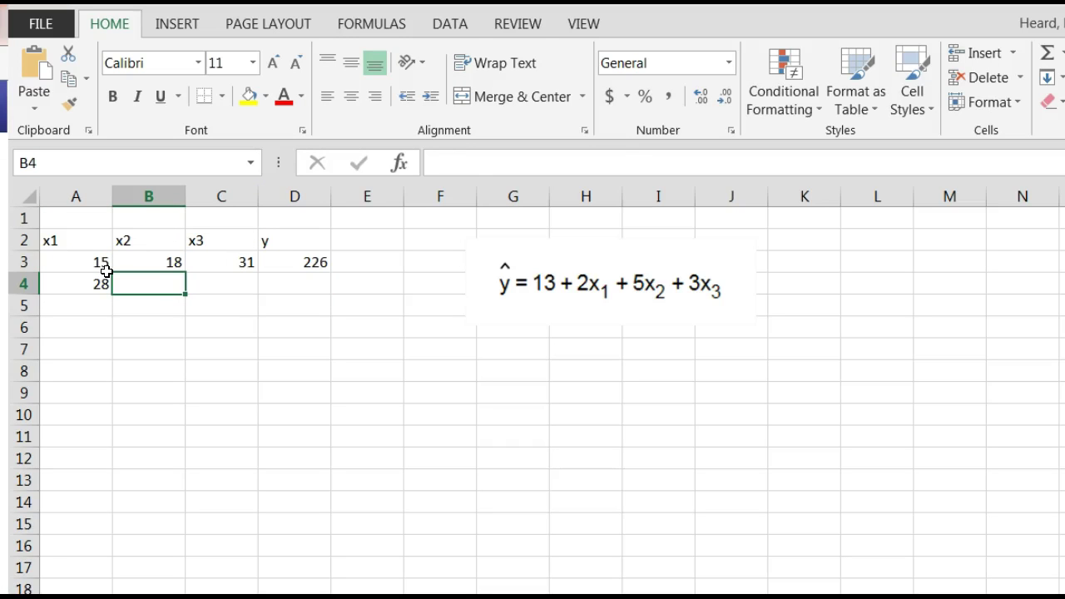
text(3)
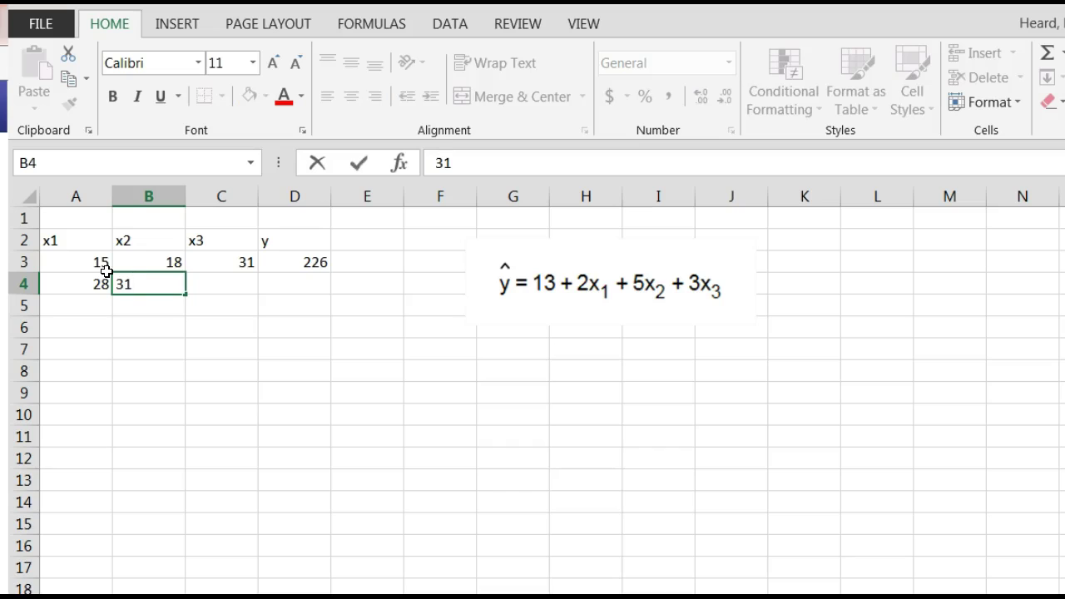
text(1)
key(Tab)
text(19)
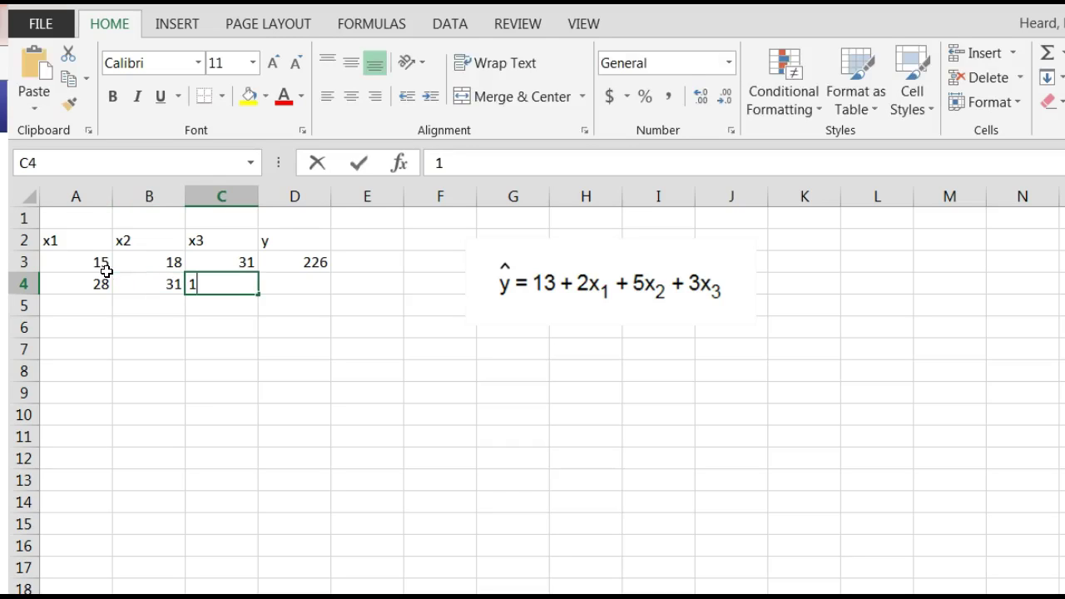
click(318, 281)
Copy D3's prediction formula into D4, giving 281
click(328, 262)
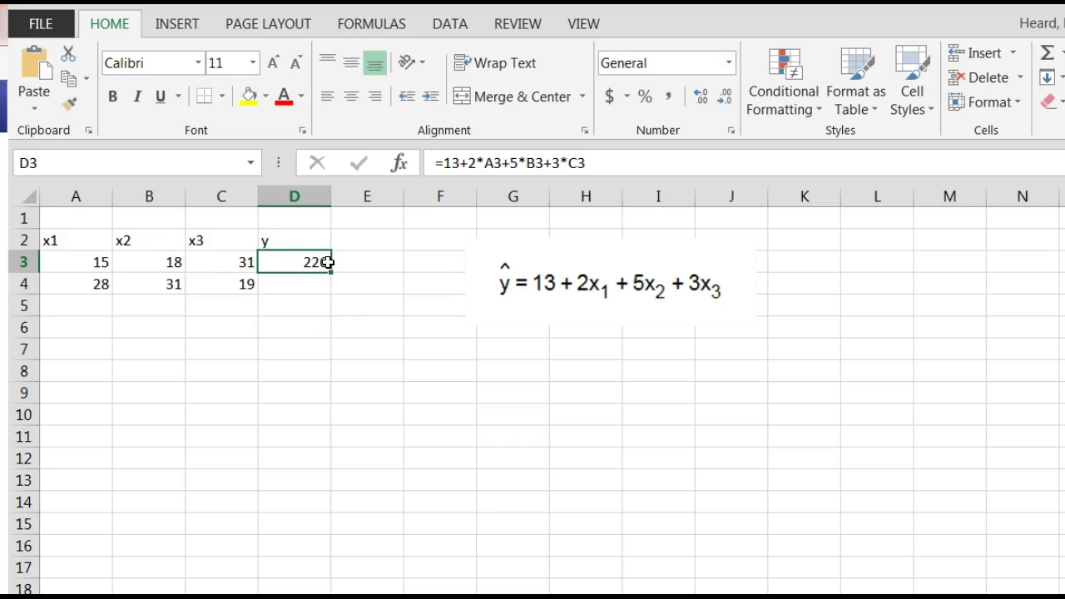
click(313, 284)
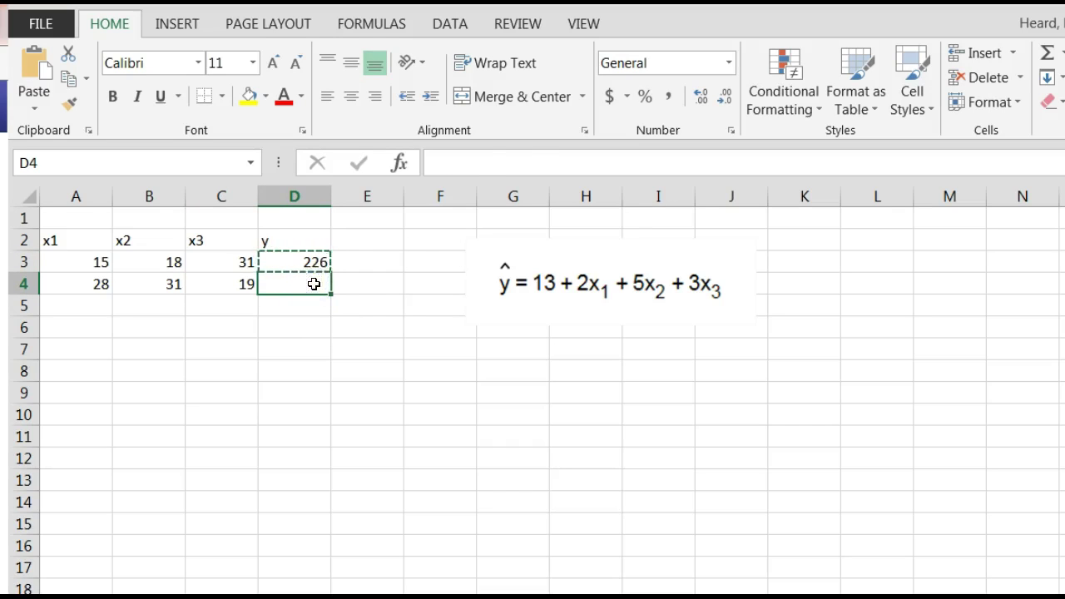
text(=13+2*A4+5*B4+3*C4)
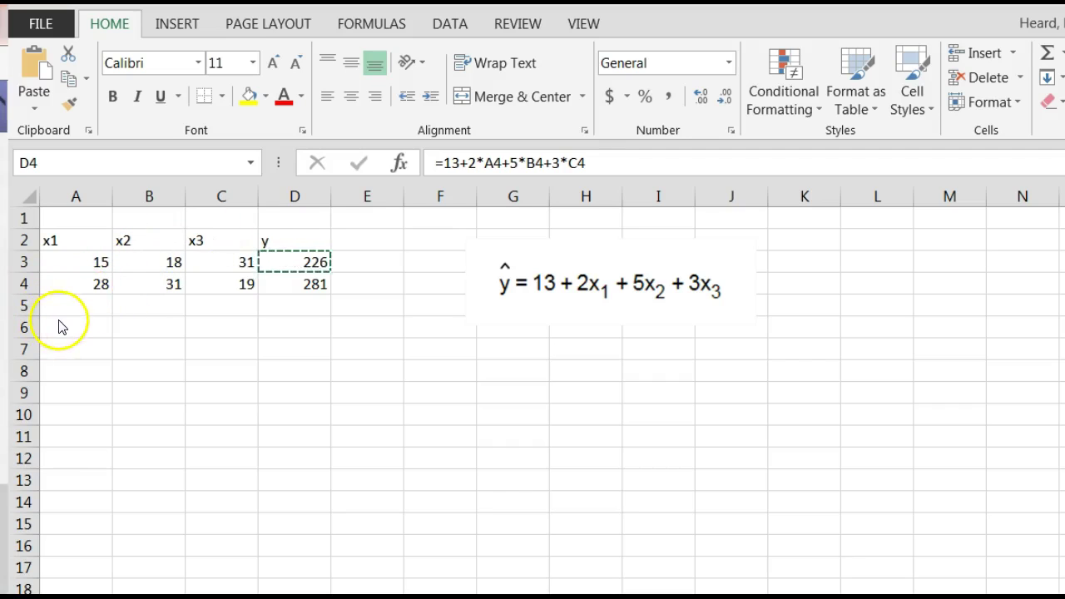
Enter case c's values 34, 20 and 21 in A5:C5
click(94, 305)
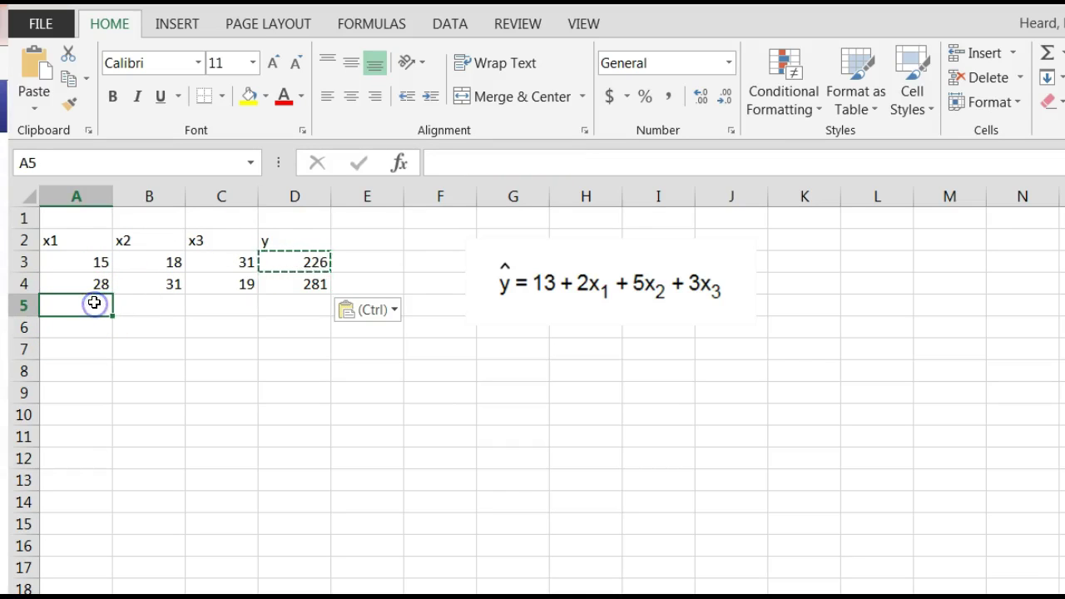
text(34)
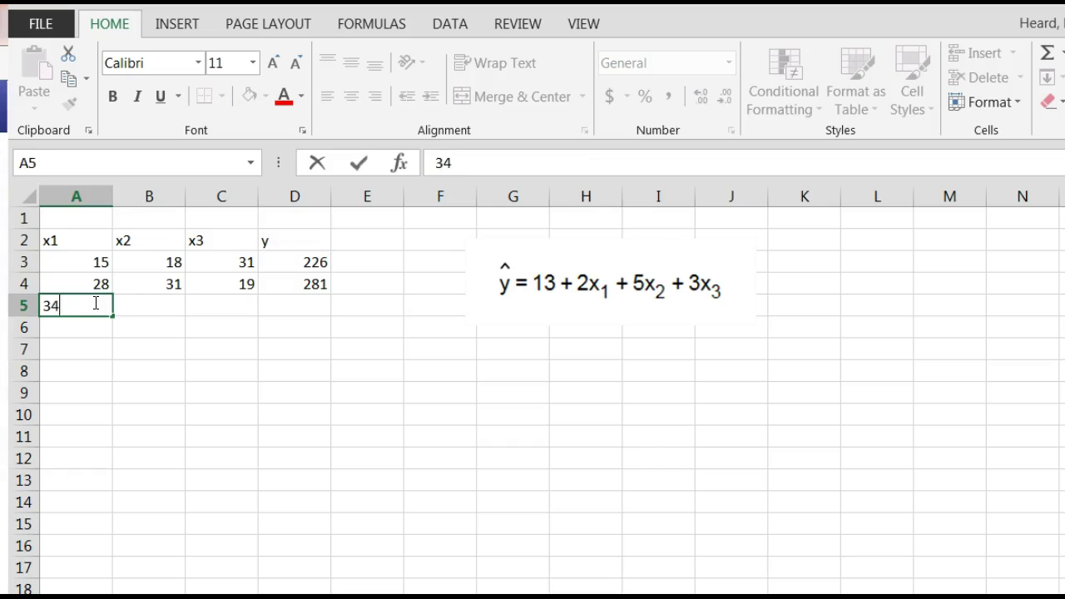
click(177, 311)
text(20)
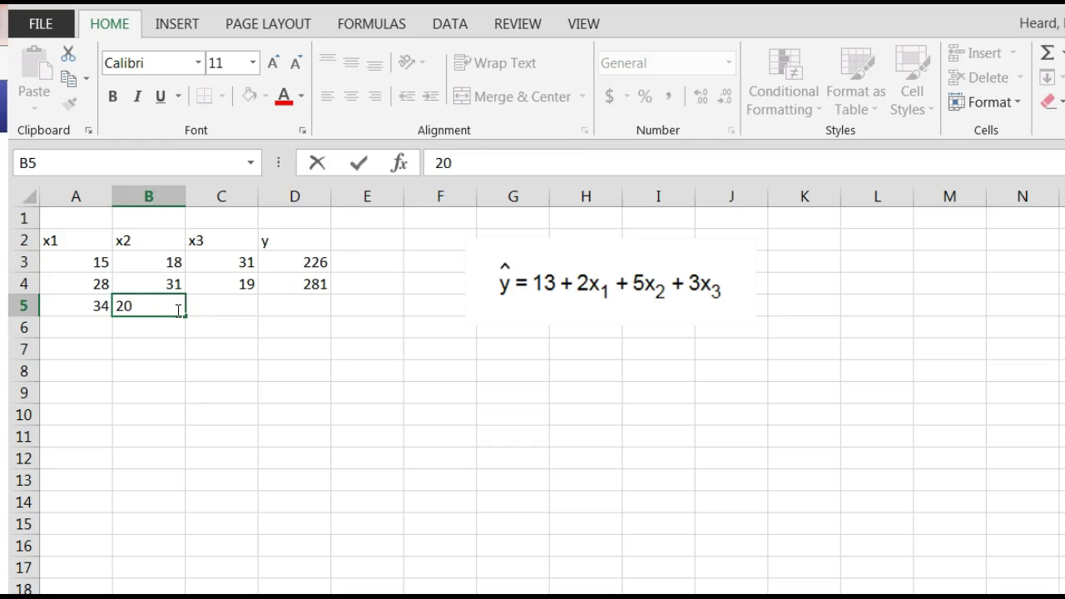
click(223, 304)
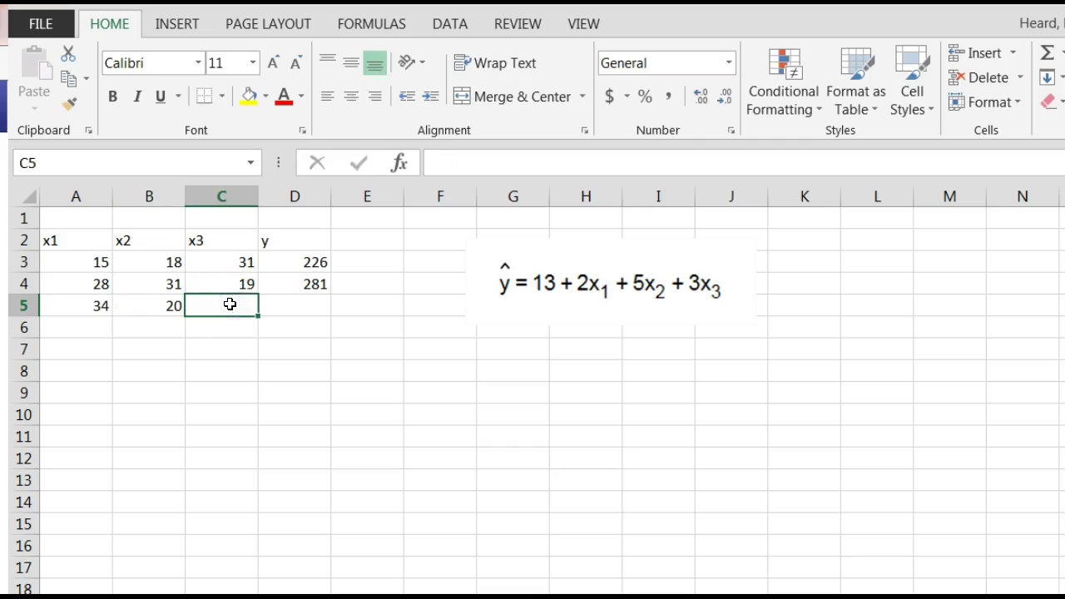
text(21)
key(Return)
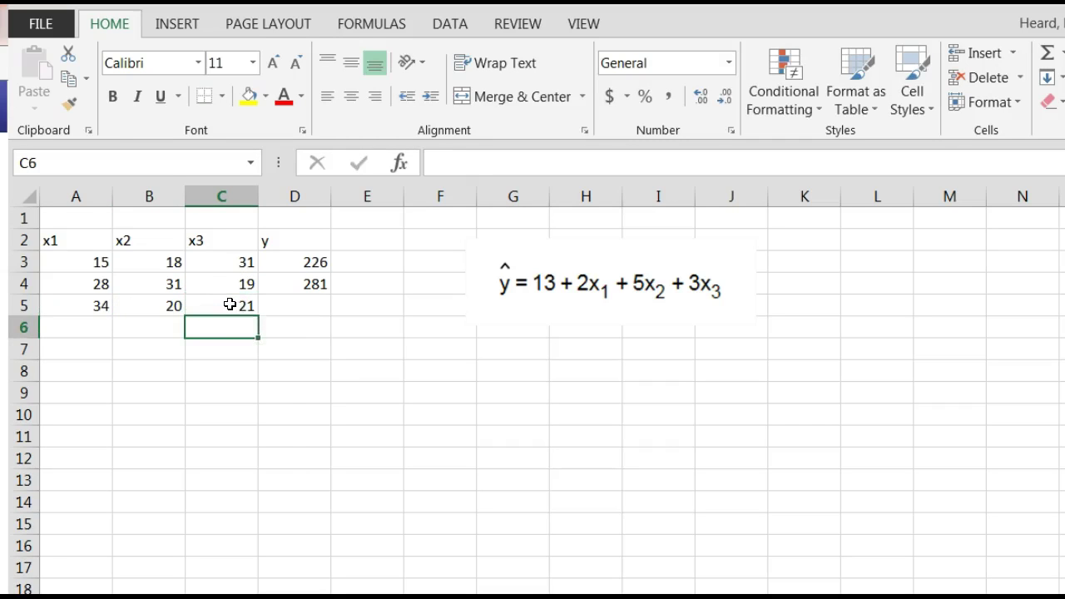
Copy D4's prediction formula into D5 to get a predicted y of 244
click(325, 304)
click(322, 281)
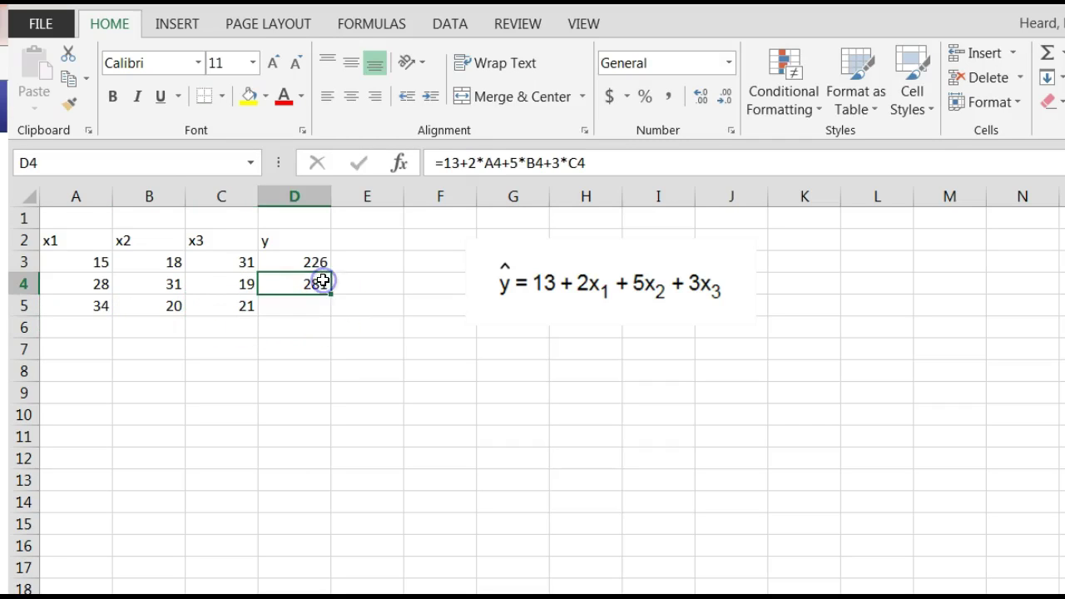
key(ctrl+c)
click(311, 303)
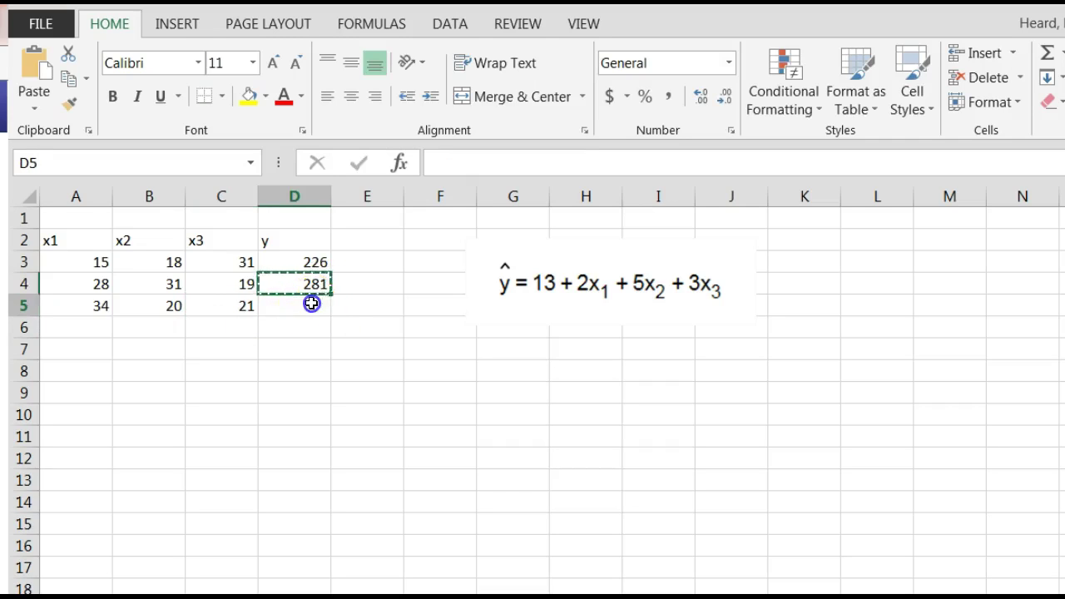
key(ctrl+v)
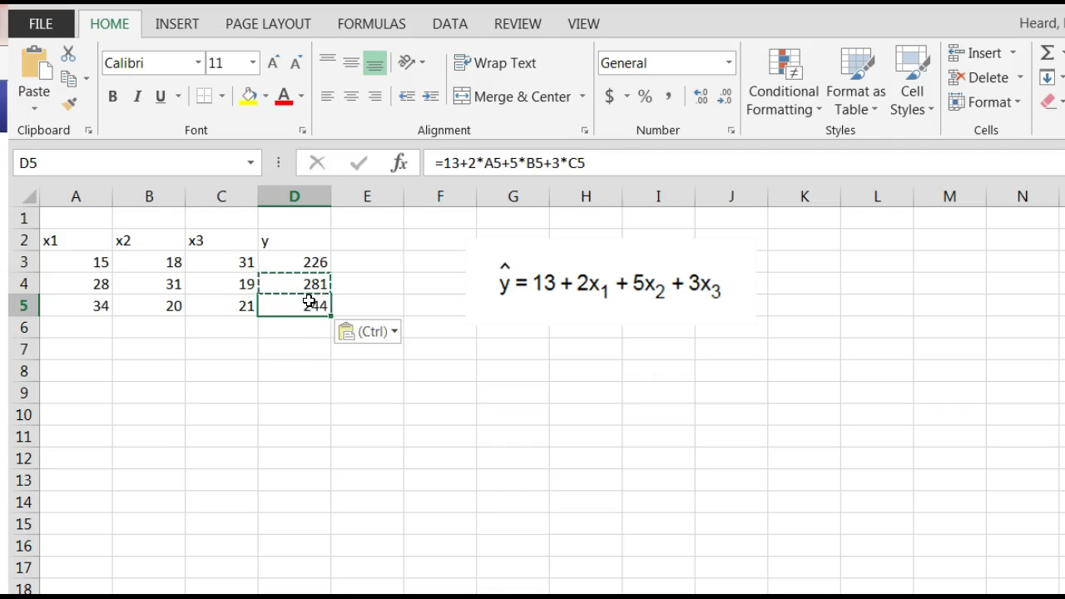
key(Escape)
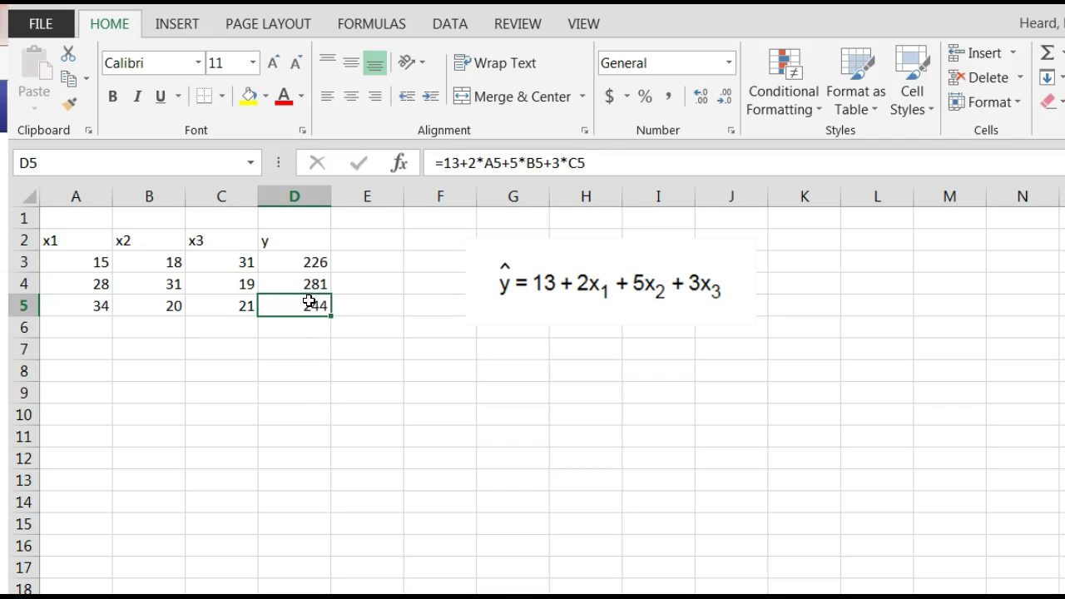
click(373, 413)
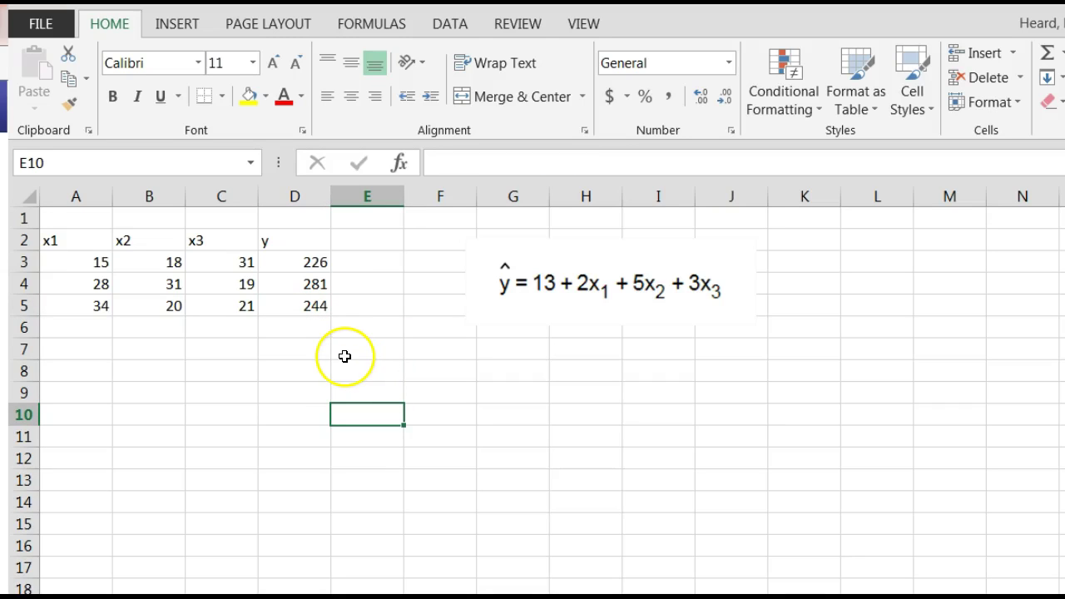